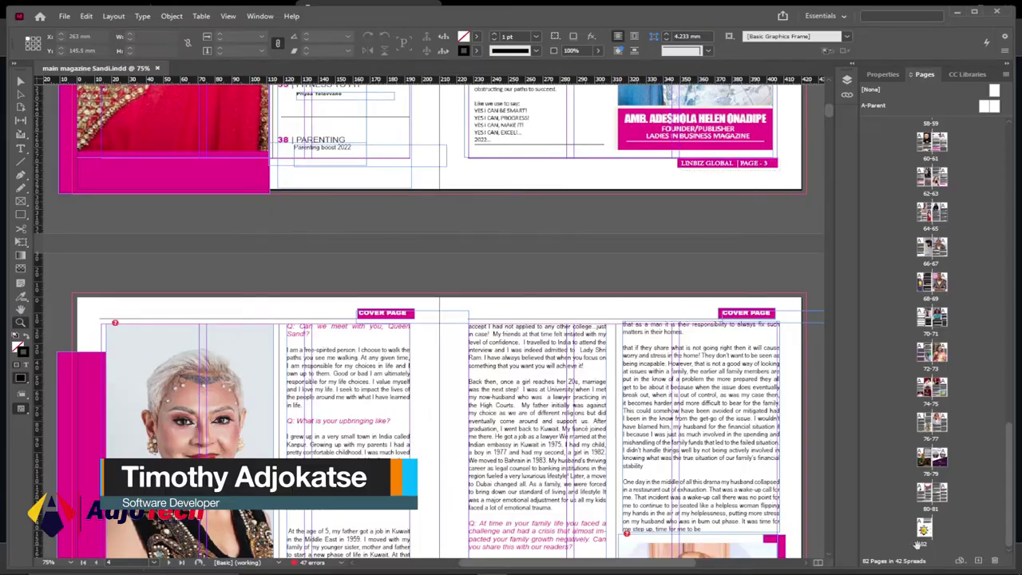
Scroll down through the opening spreads, then back up to the Ladies In Business cover on page 1
mouse_move(827, 114)
left_mouse_down()
mouse_move(826, 266)
mouse_move(828, 90)
mouse_move(830, 113)
left_mouse_up()
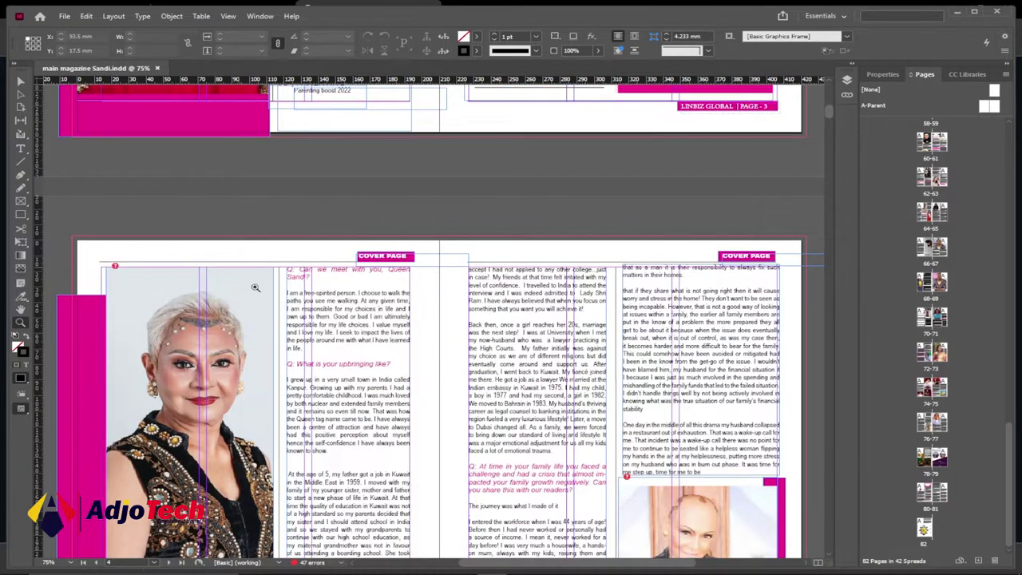
scroll(830, 111, "up", 1)
left_click_drag(829, 112, 829, 94)
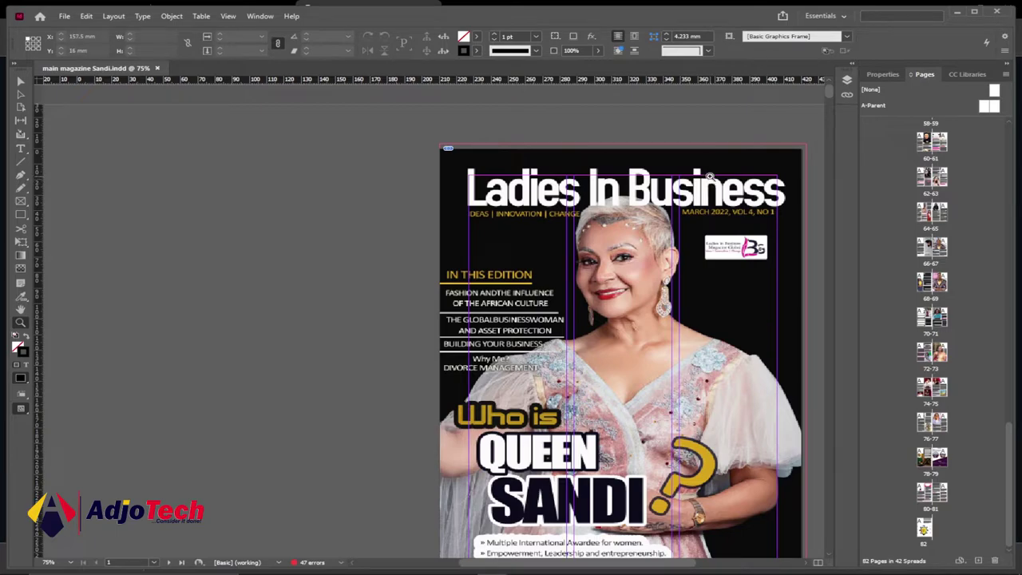
Page down past spreads 2-3 and 4-5 to the page 12 Sholskoncept Event Management advert spread
left_click_drag(828, 96, 828, 112)
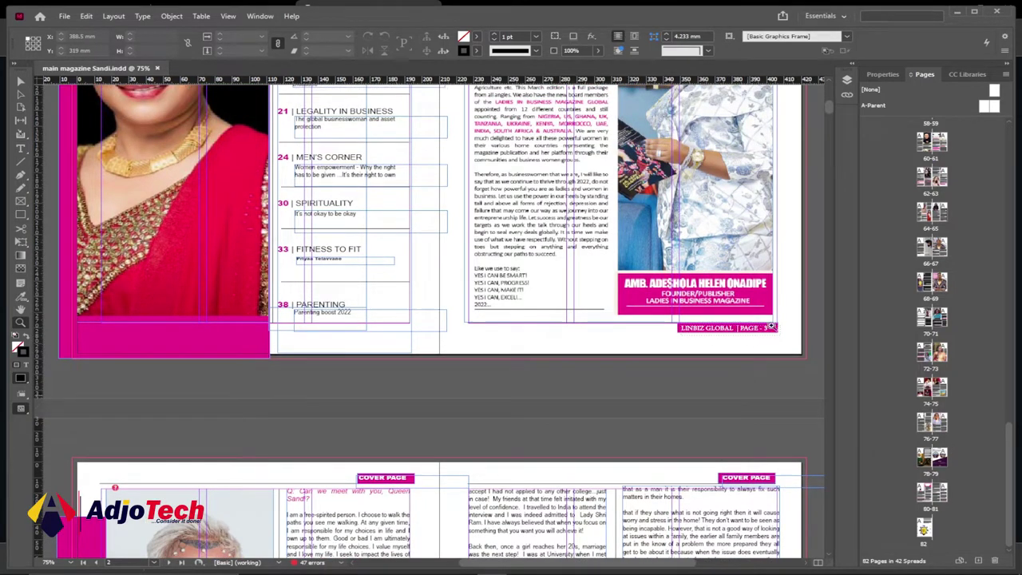
left_click_drag(831, 110, 831, 120)
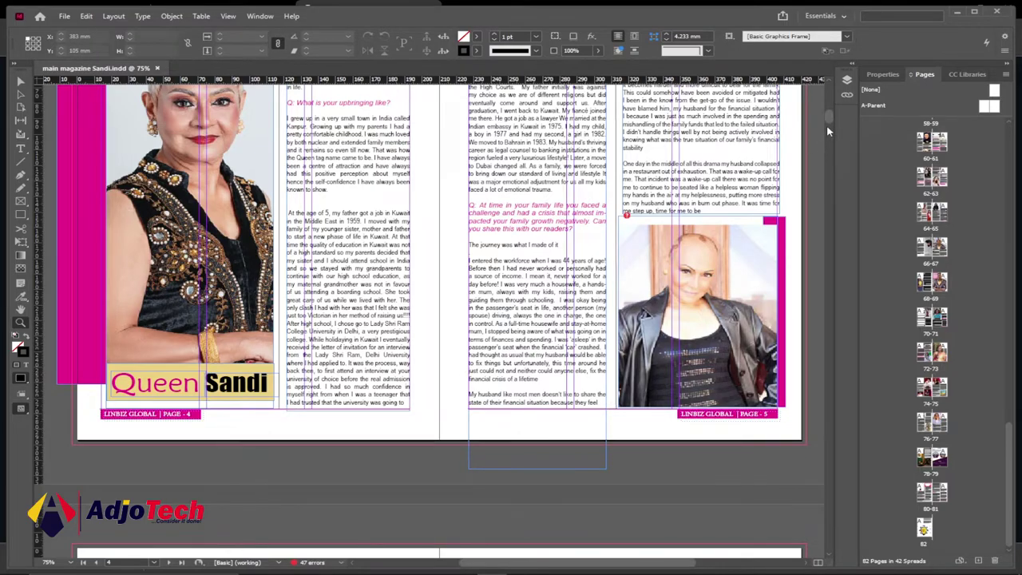
left_click_drag(831, 120, 827, 170)
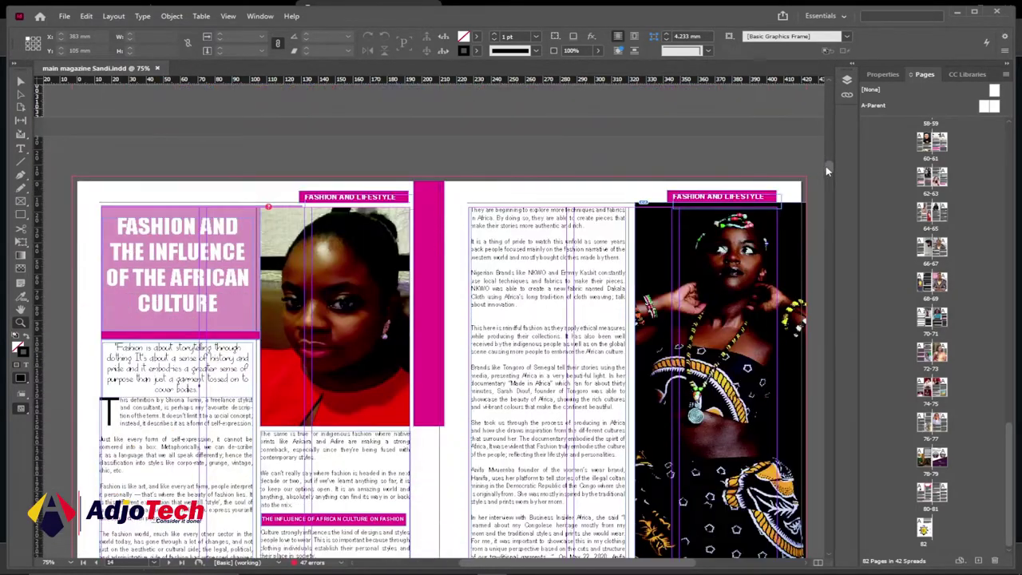
scroll(543, 264, "up", 10)
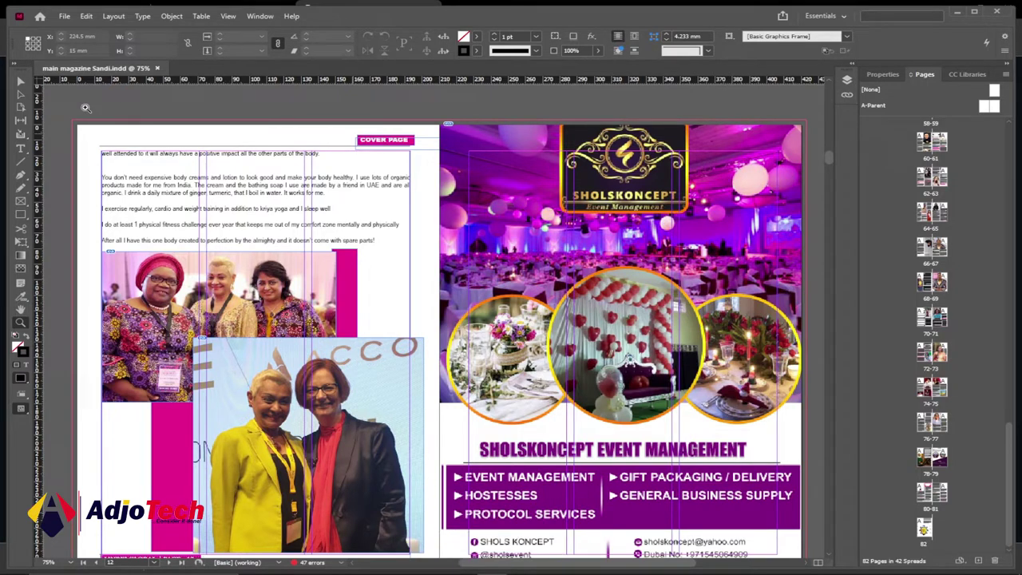
Switch to Preview screen mode and move to the pages 48–49 Building Your Business spread
left_click(21, 82)
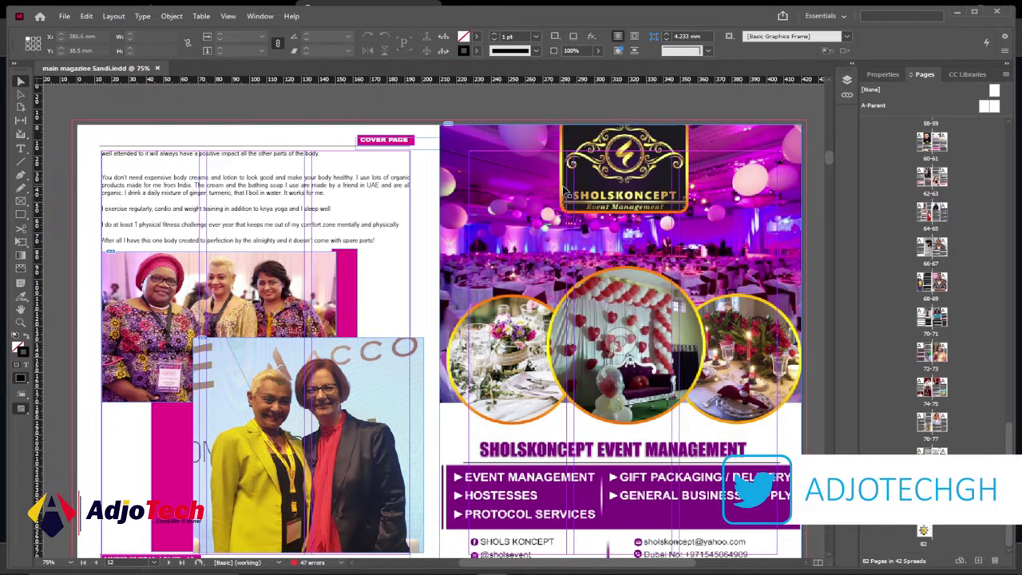
key("w")
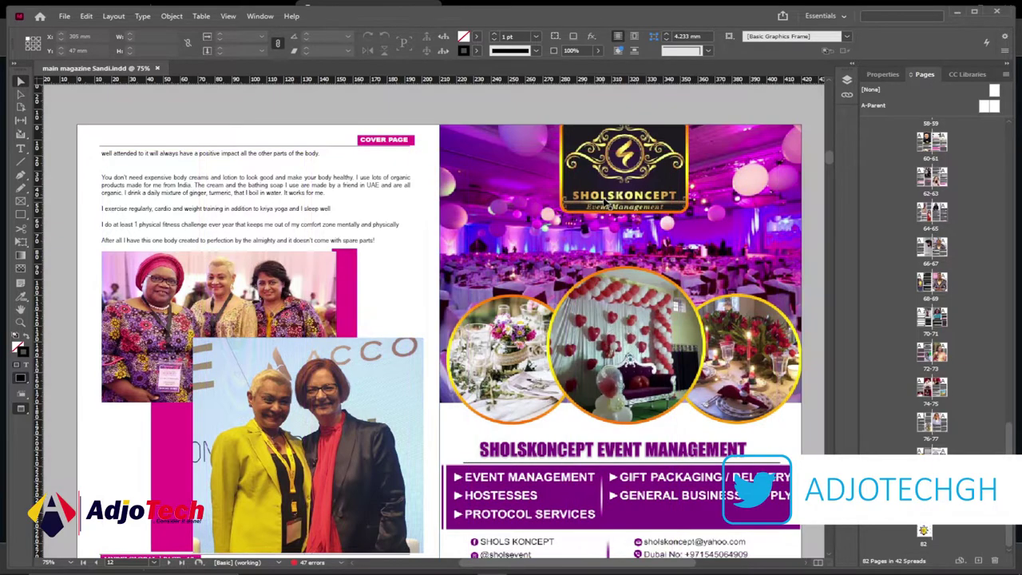
left_click_drag(827, 153, 836, 350)
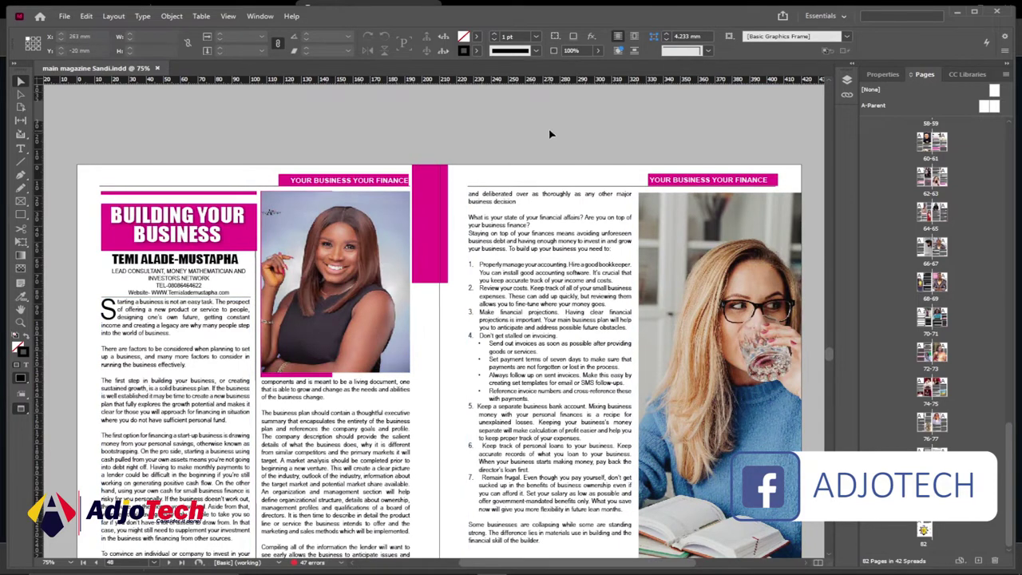
Start exporting the magazine as Adobe PDF (Print) named 'main magazine Sandi' in the New magazine folder
left_click(491, 250)
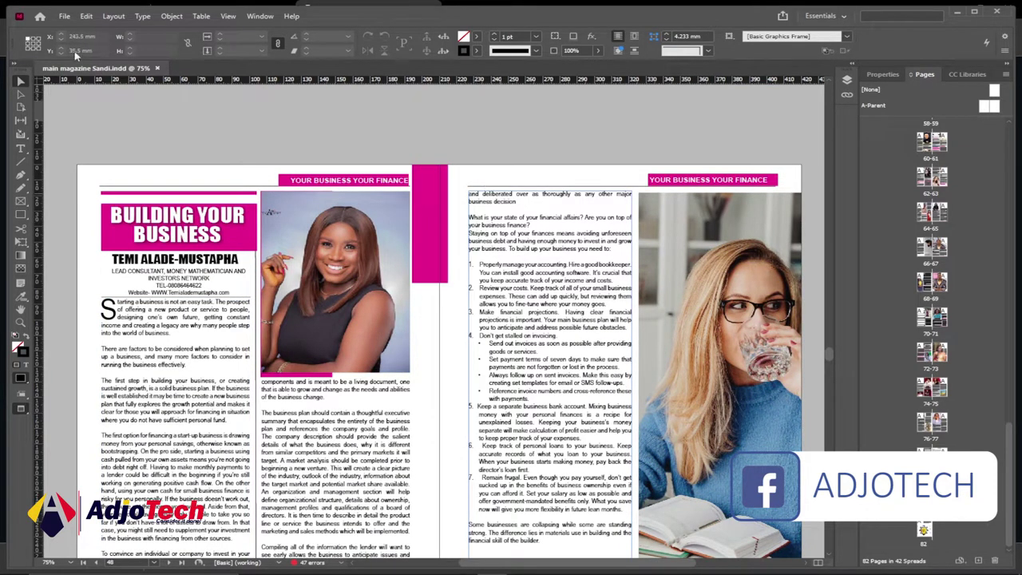
left_click(64, 16)
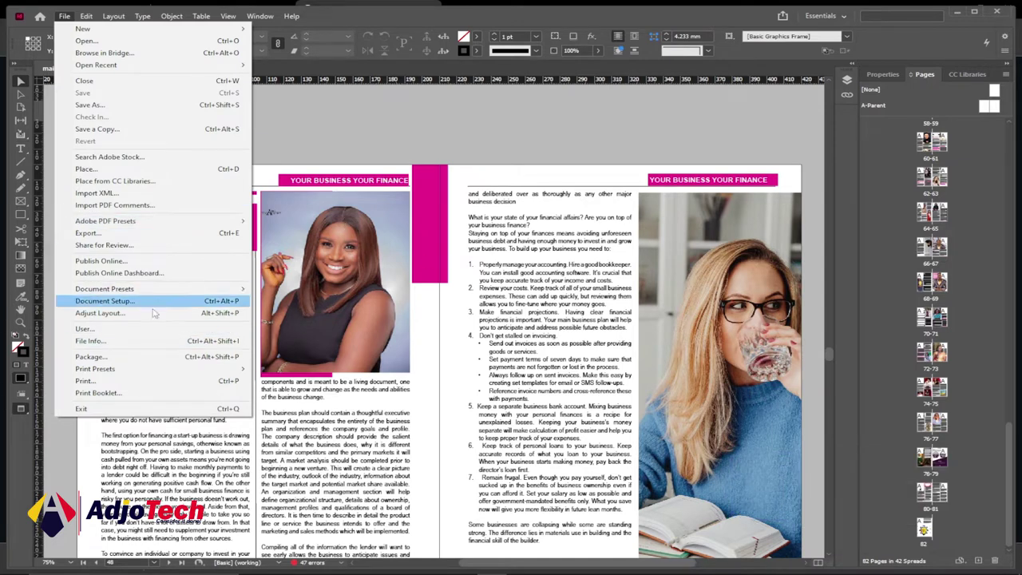
left_click(190, 235)
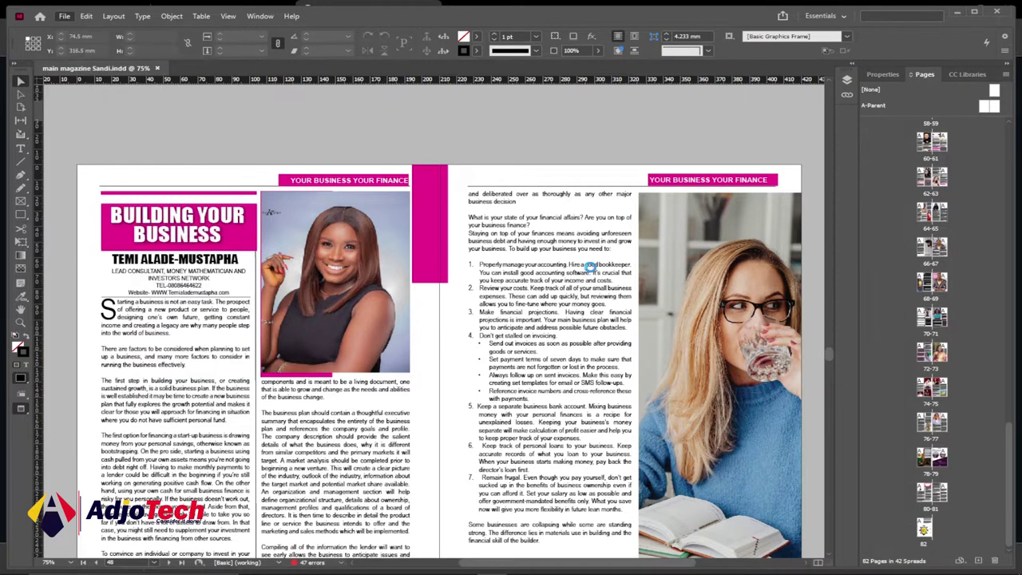
left_click_drag(540, 170, 489, 142)
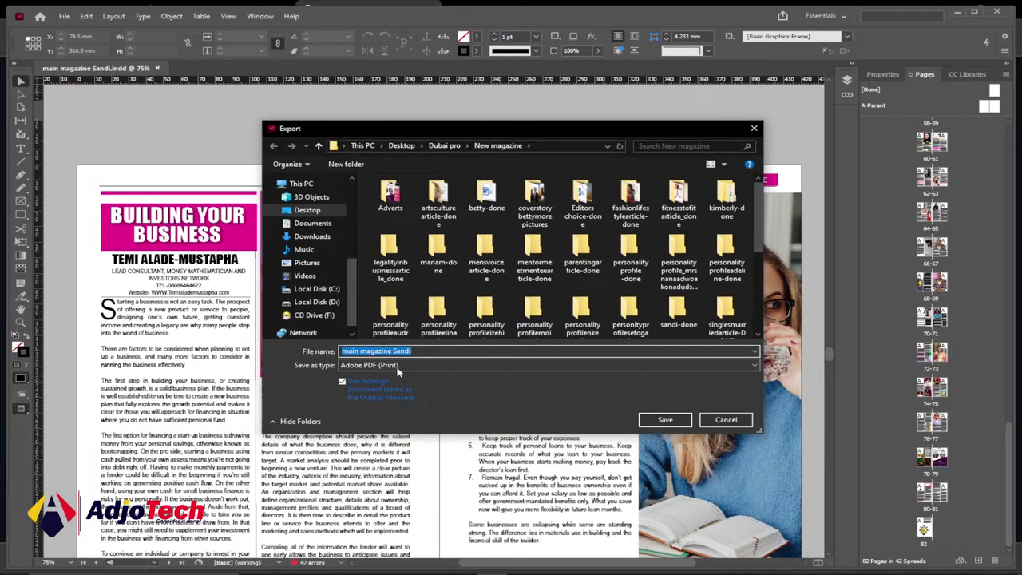
Save as main magazine Sandi.pdf, confirming replacement of the existing file
left_click(655, 419)
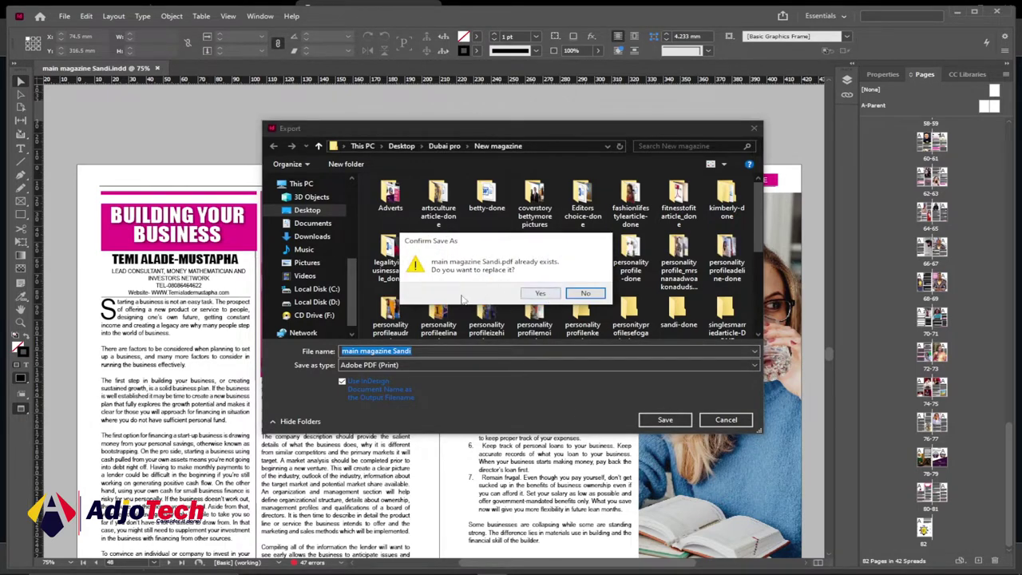
left_click(540, 294)
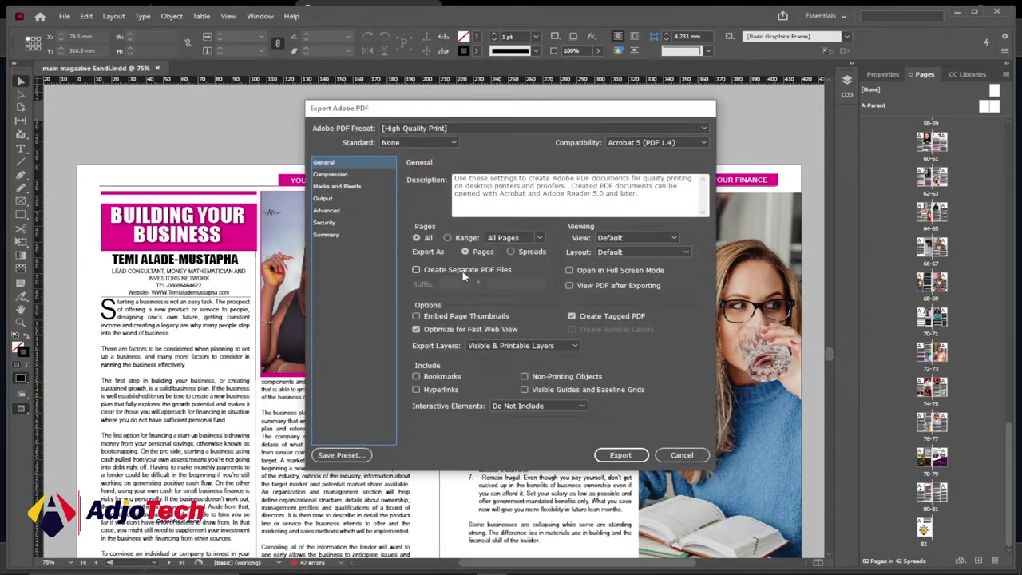
Export the PDF using the [High Quality Print] preset
left_click_drag(475, 112, 451, 114)
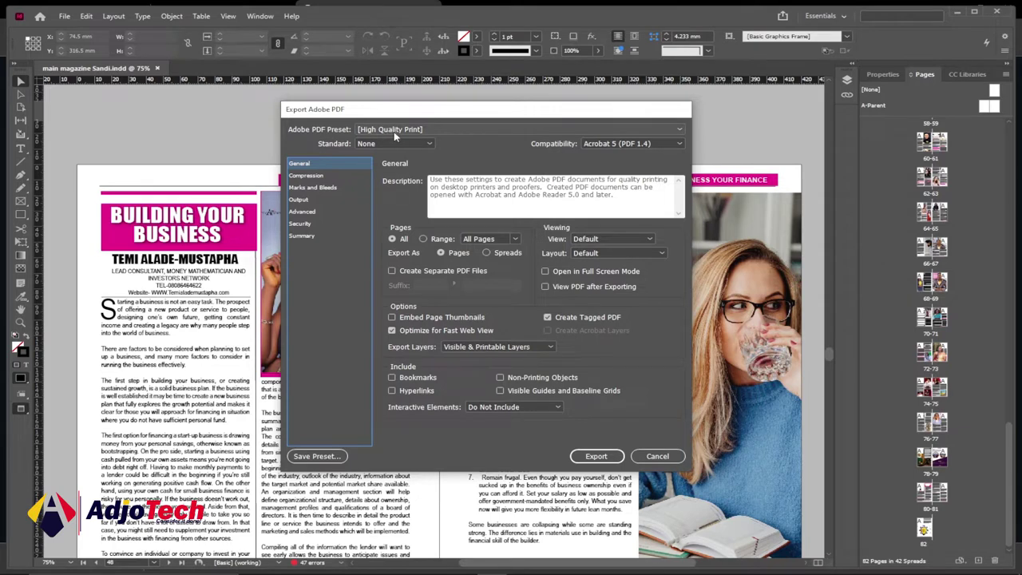
left_click(682, 130)
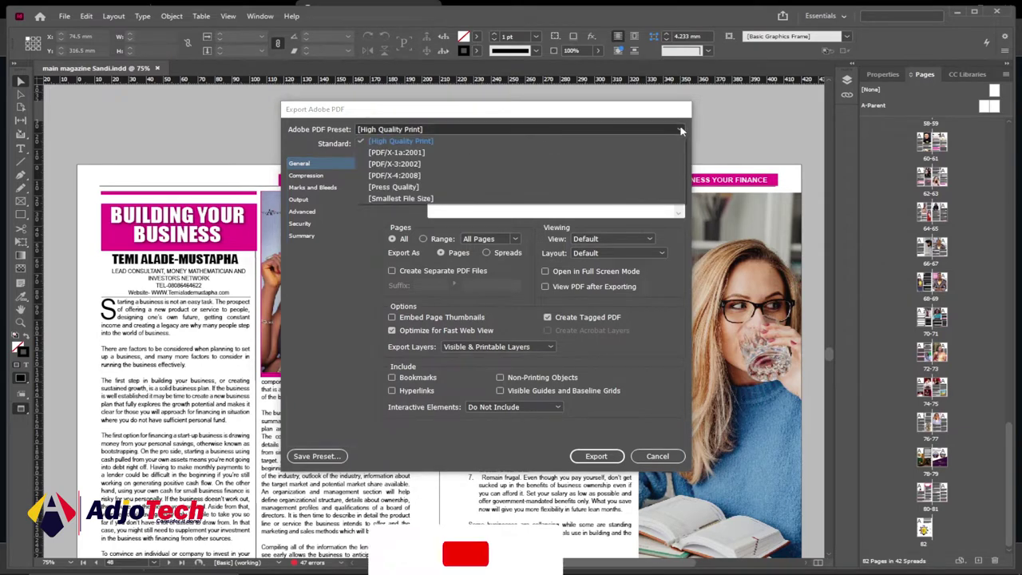
left_click(681, 131)
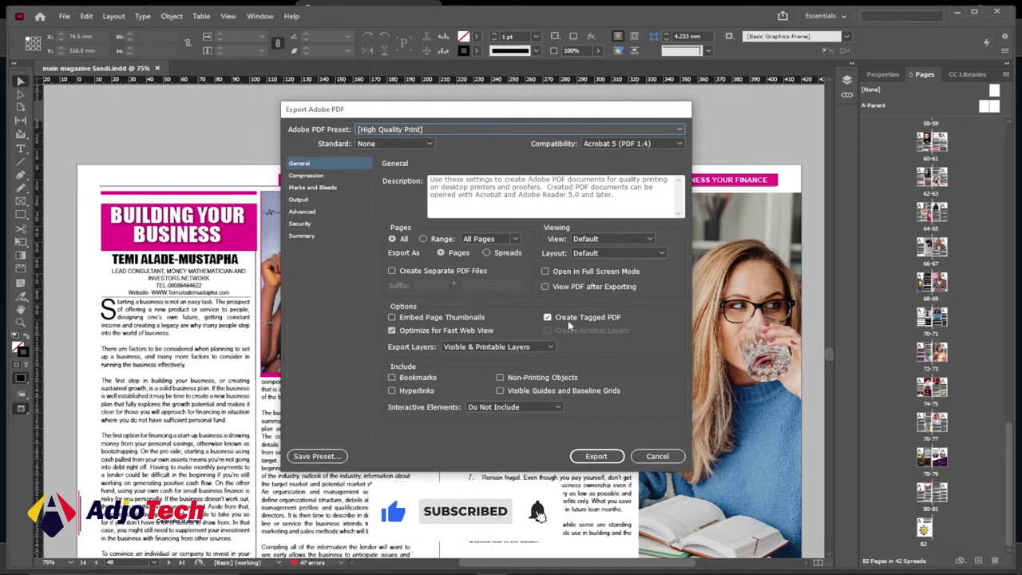
left_click(605, 459)
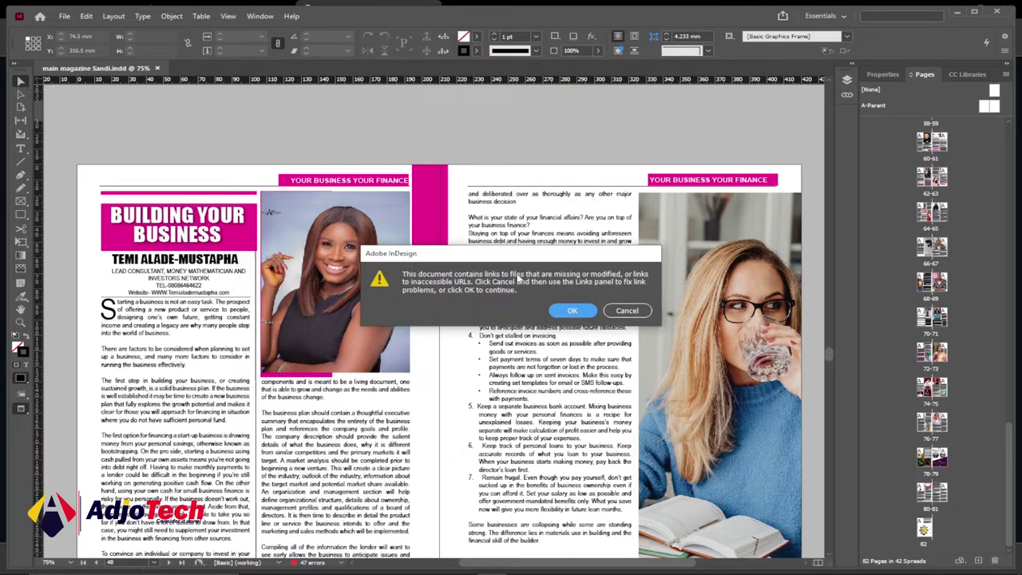
Dismiss the missing-links warning and open main magazine Sandi.pdf in Adobe Reader
left_click(573, 311)
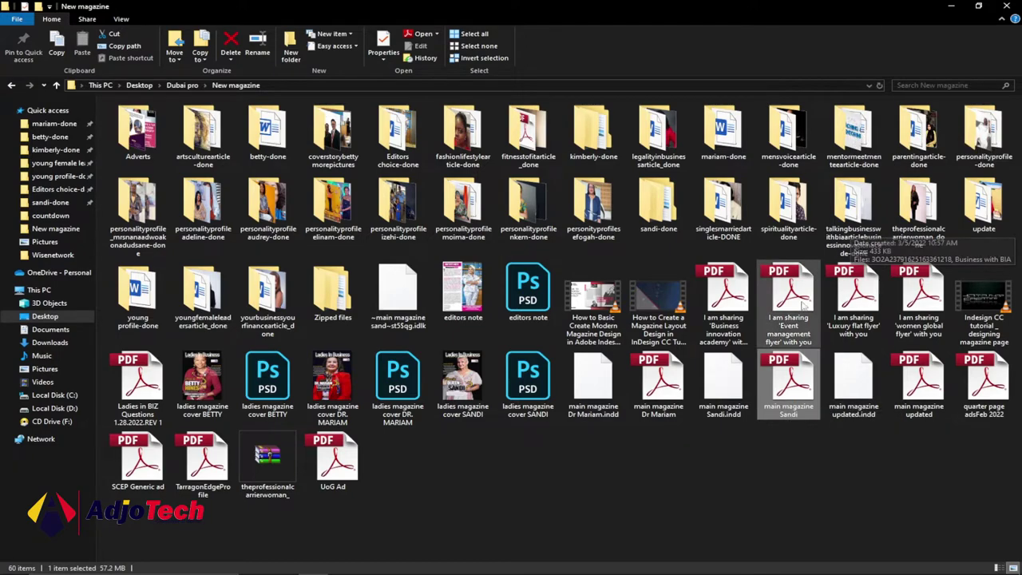
double_click(789, 392)
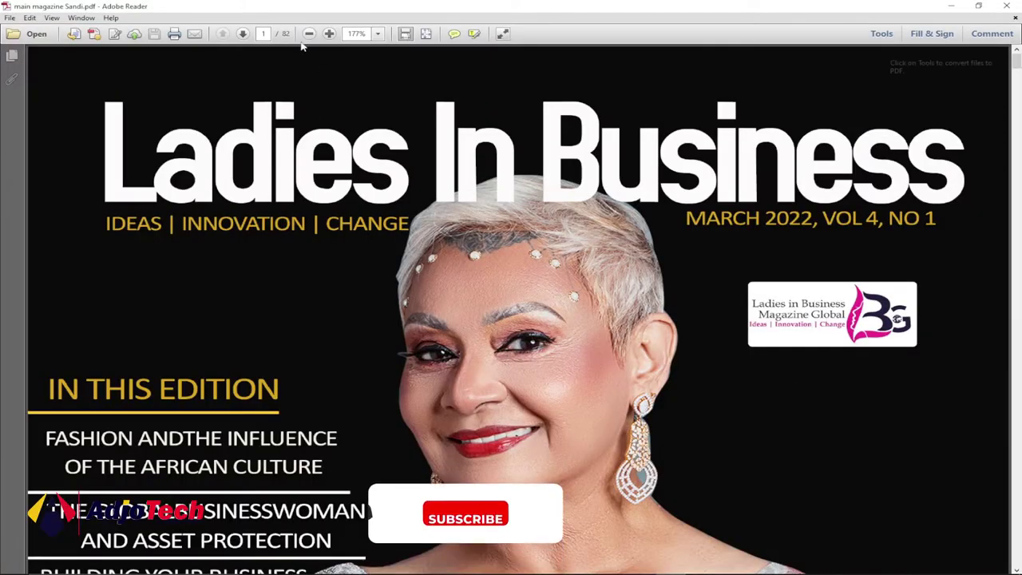
Zoom the PDF out to 125%, scroll through to page 18, and close Adobe Reader
left_click(310, 34)
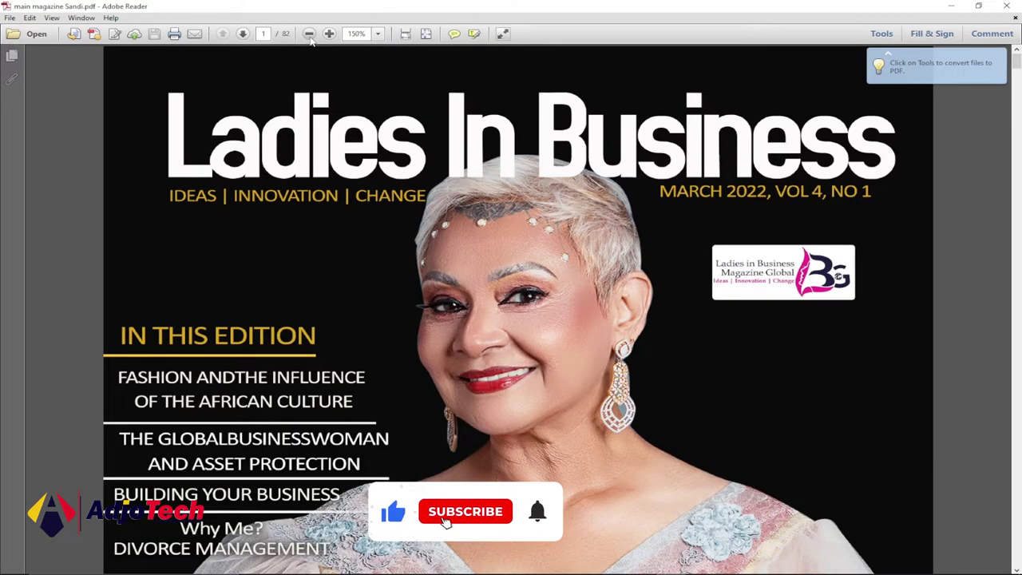
left_click(310, 34)
left_click(310, 35)
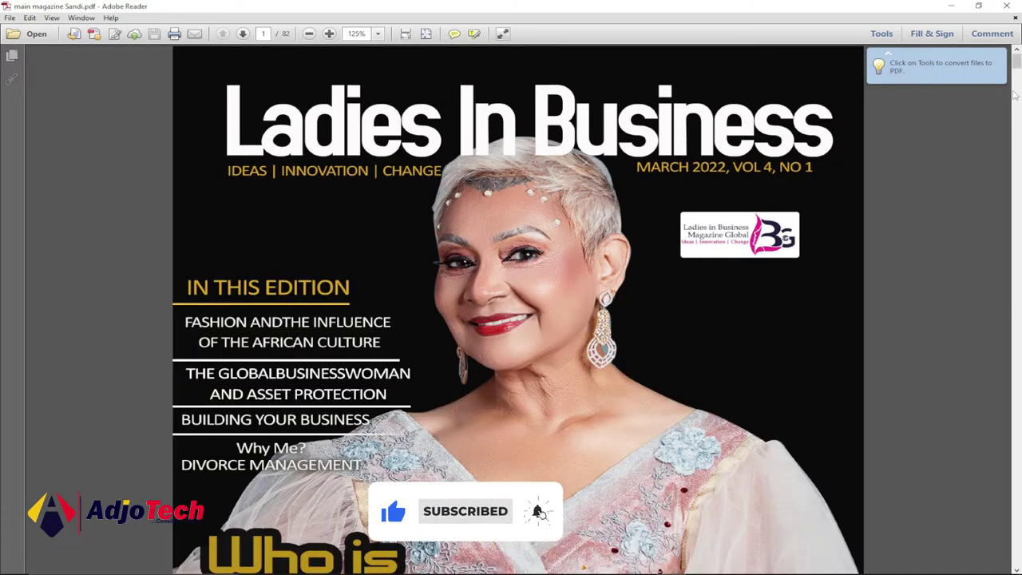
left_click_drag(1017, 72, 1015, 171)
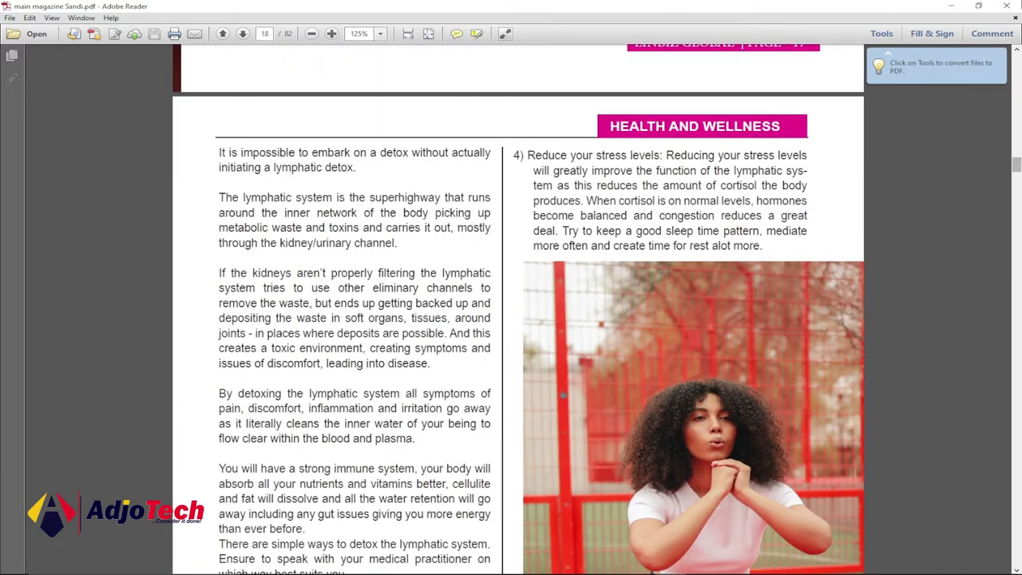
left_click(1008, 6)
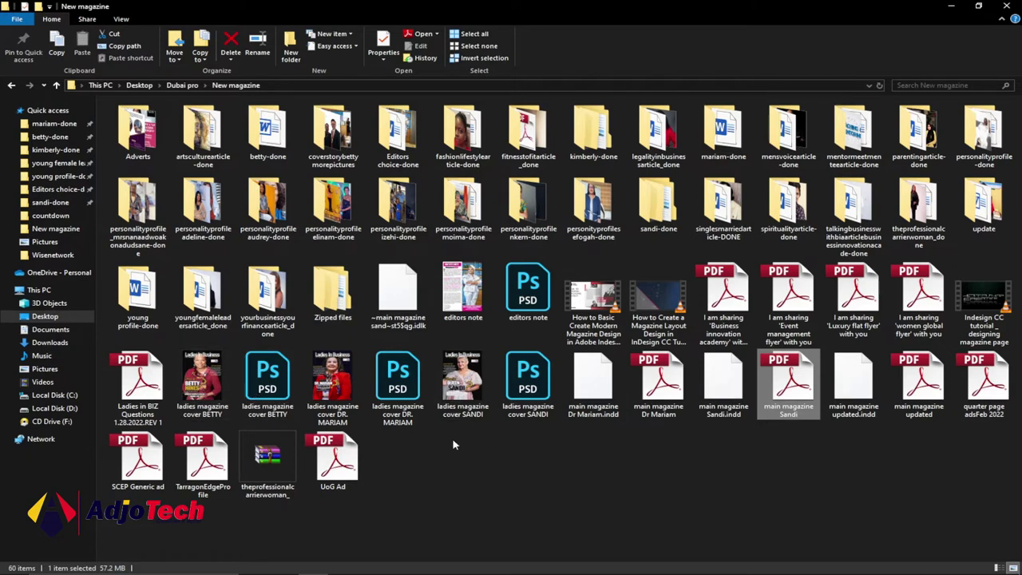
Open the first 'ladies magazine cover' JPG full-size in Picasa Photo Viewer
left_click(209, 399)
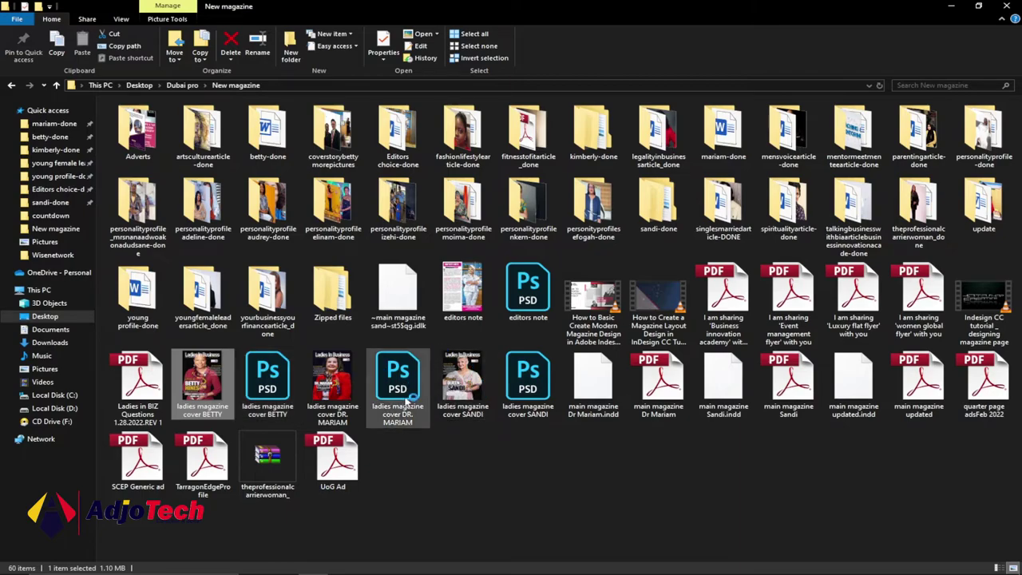
key("Return")
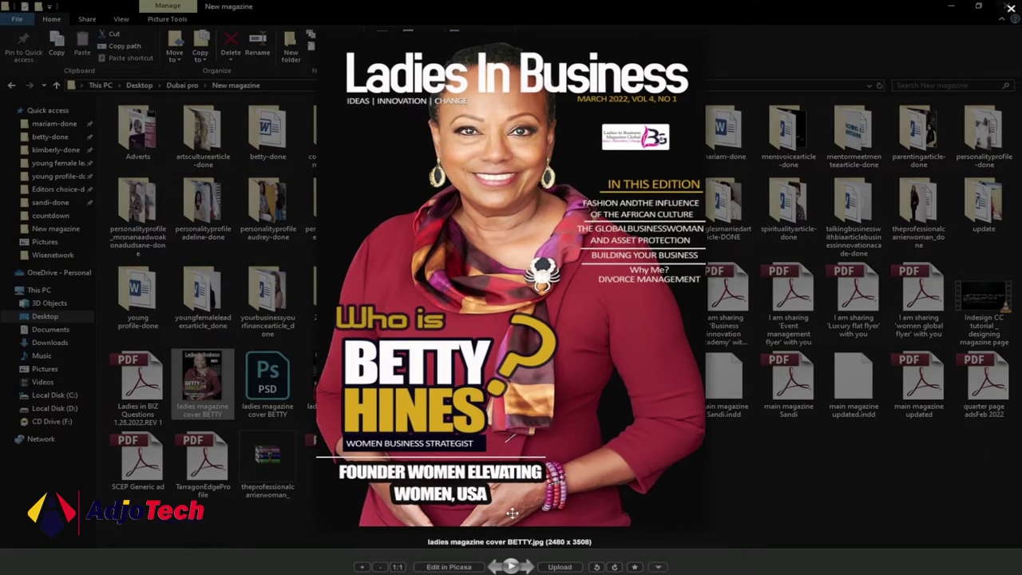
Step through the other ladies magazine cover images, then close Picasa Photo Viewer
left_click(528, 567)
left_click(528, 567)
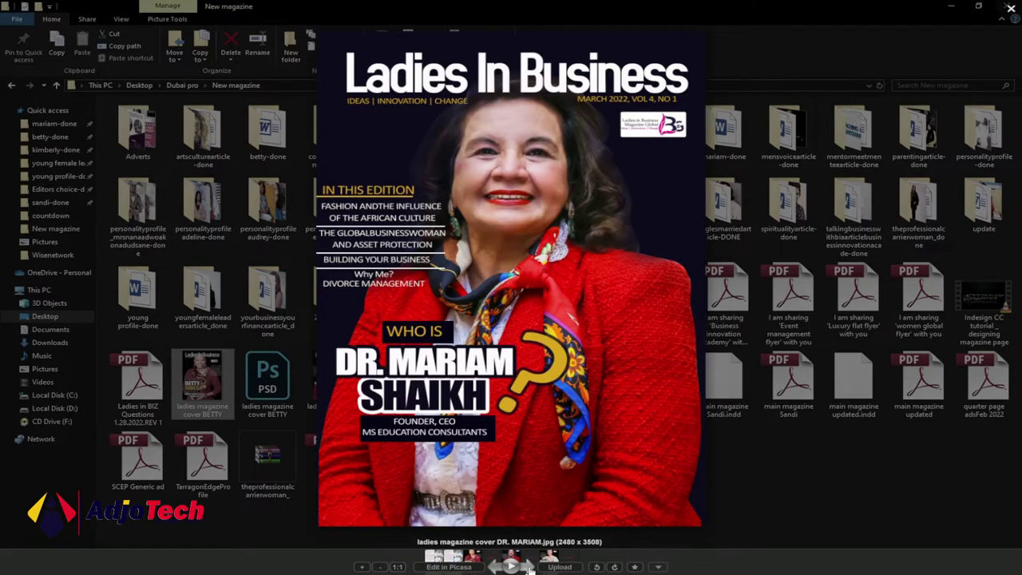
left_click(528, 567)
left_click(528, 567)
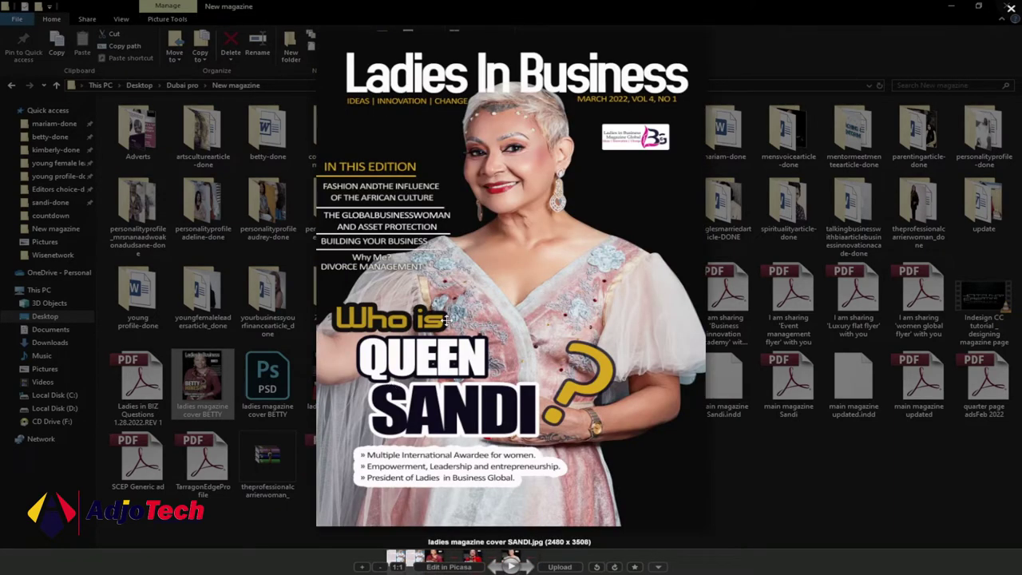
left_click(1012, 11)
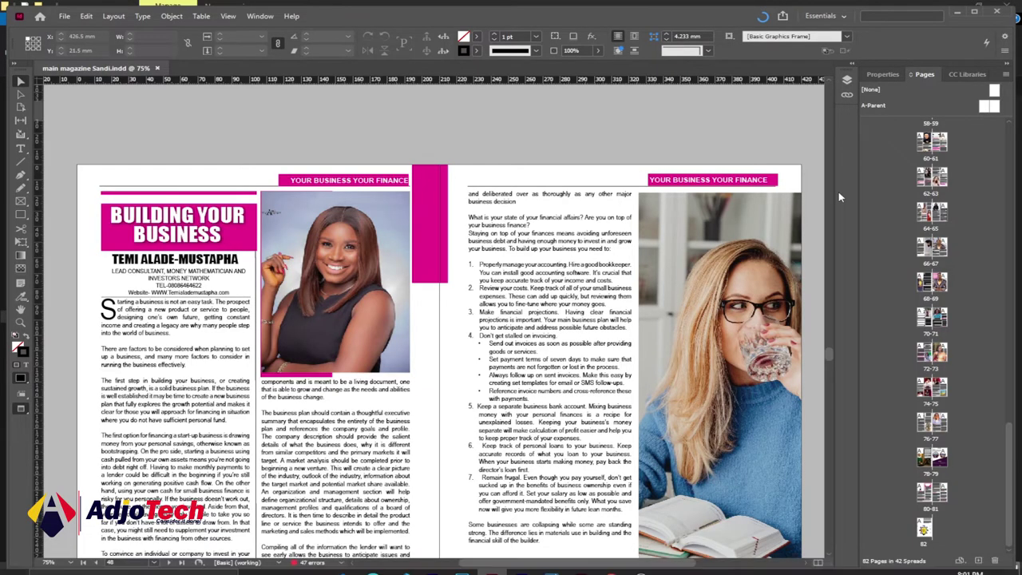
Scroll from the front cover past pages 16-17 to the 'Trendy and Innovative Business Ideas for 2022' spread
scroll(830, 225, "down", 5)
left_click_drag(831, 121, 830, 99)
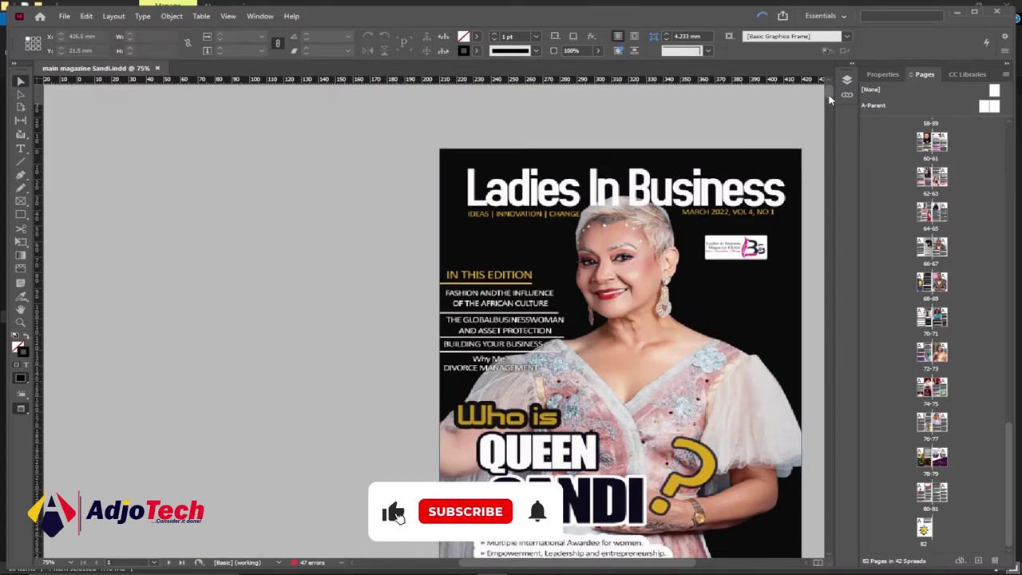
left_click_drag(831, 99, 830, 182)
scroll(806, 262, "down", 20)
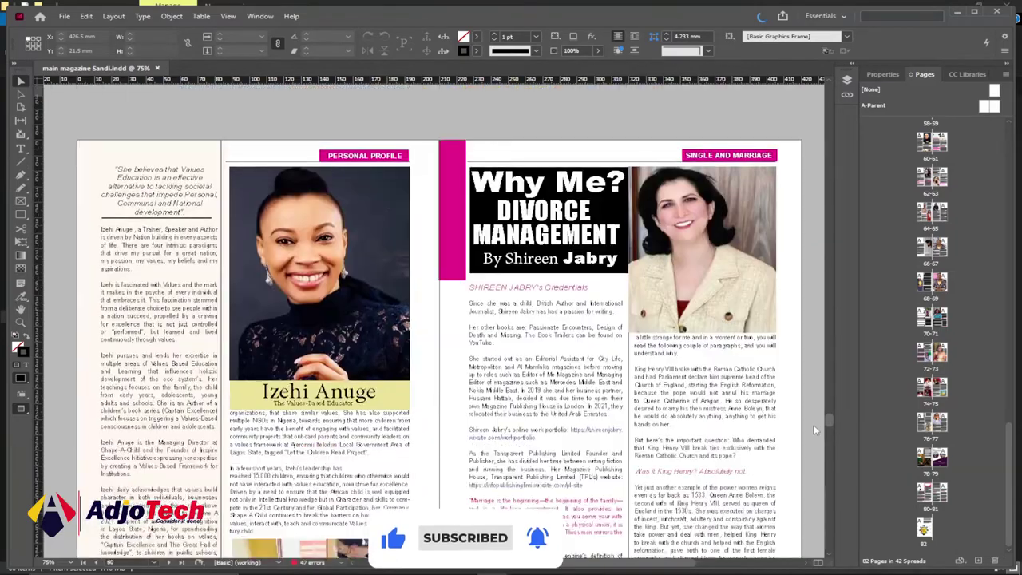
scroll(814, 430, "down", 15)
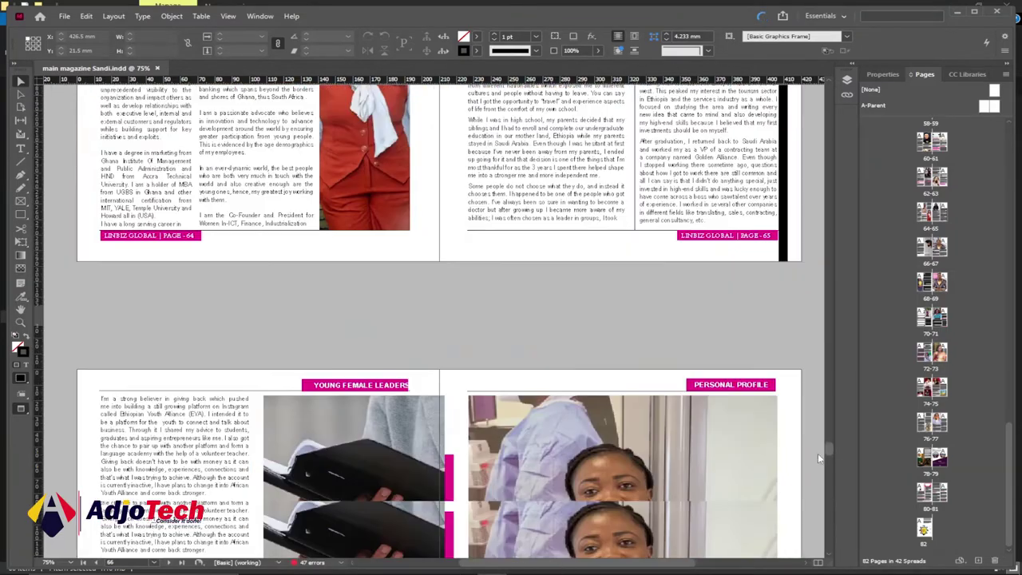
scroll(819, 469, "down", 12)
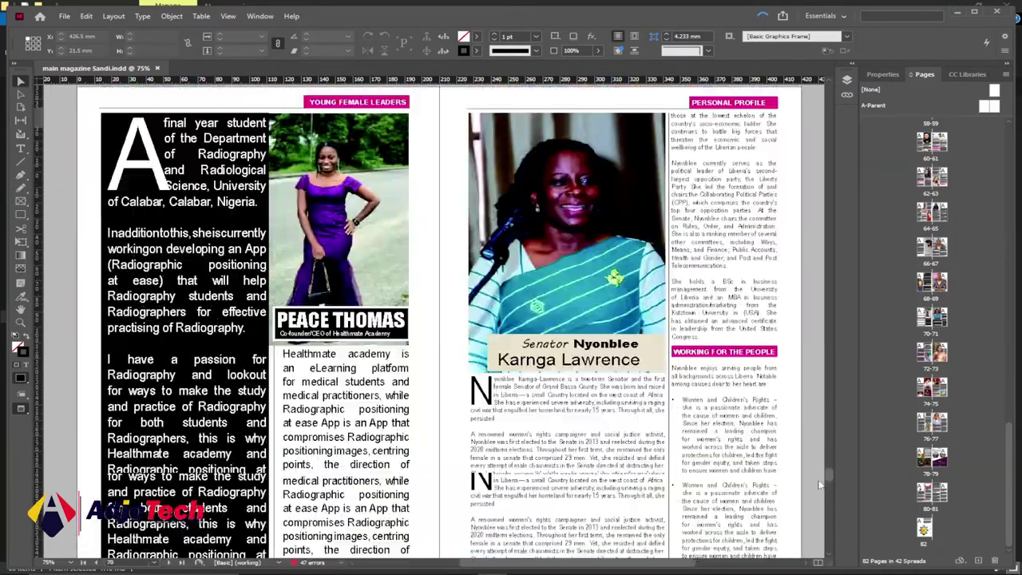
scroll(821, 499, "down", 12)
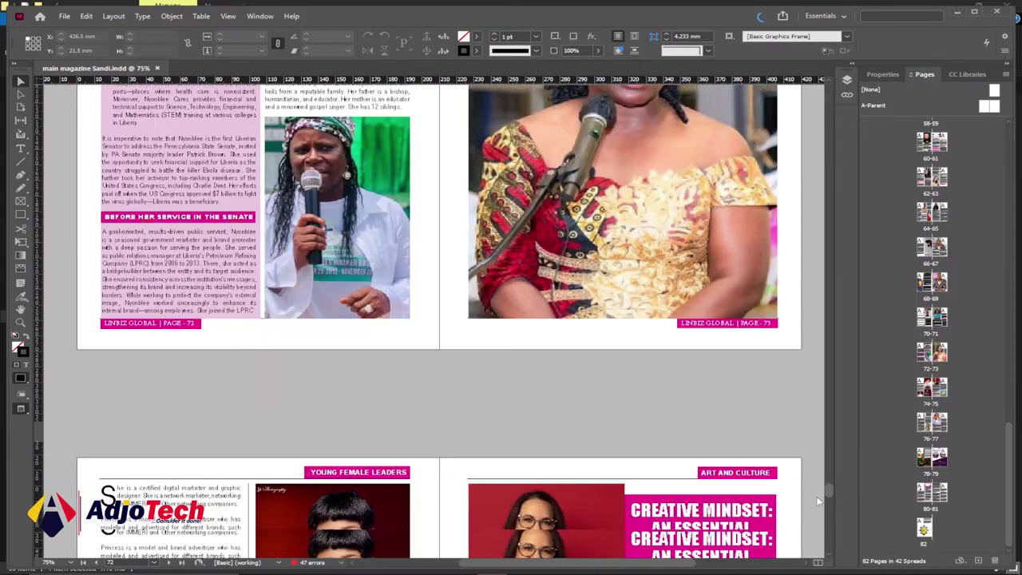
scroll(823, 515, "down", 12)
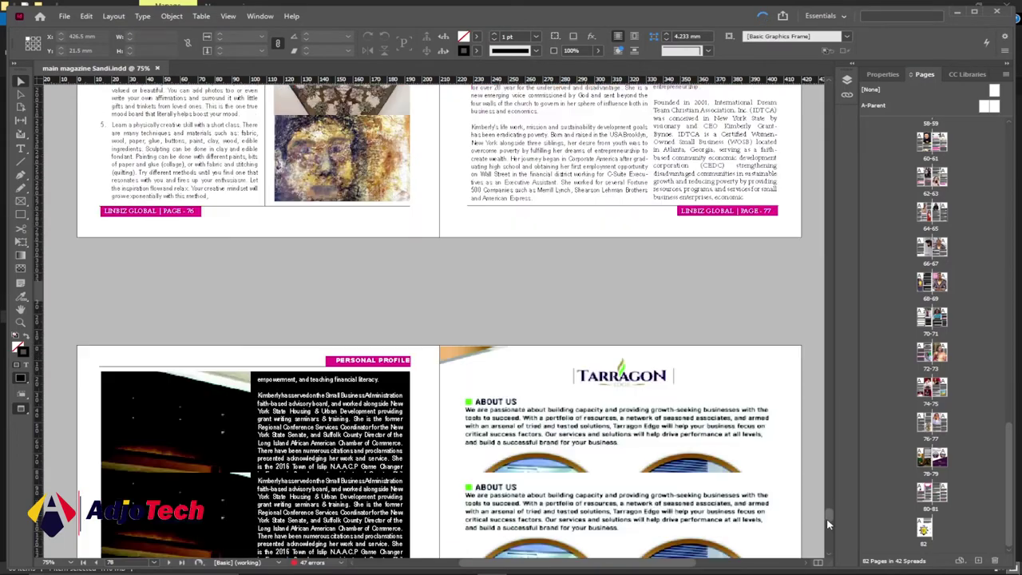
scroll(828, 527, "down", 12)
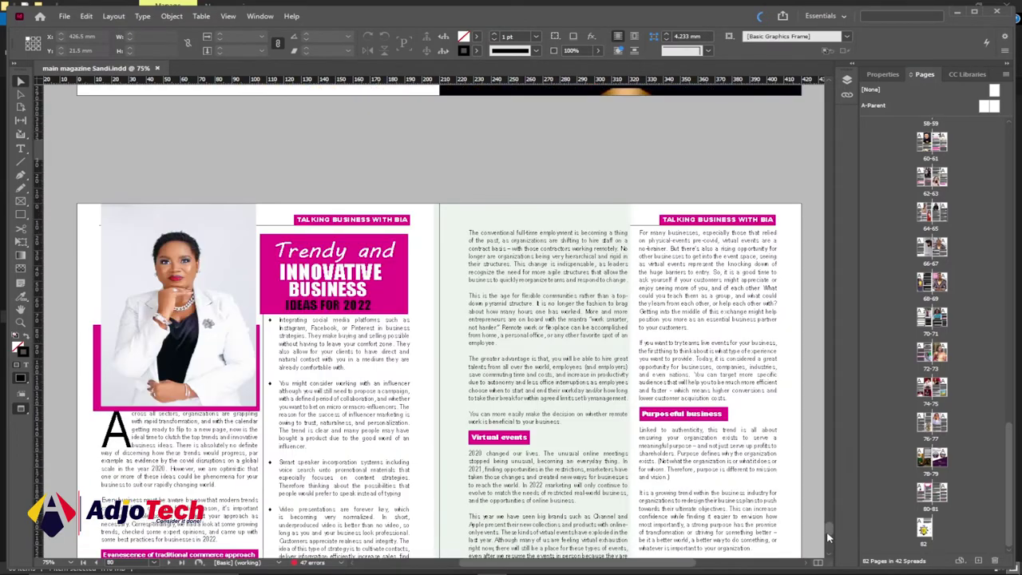